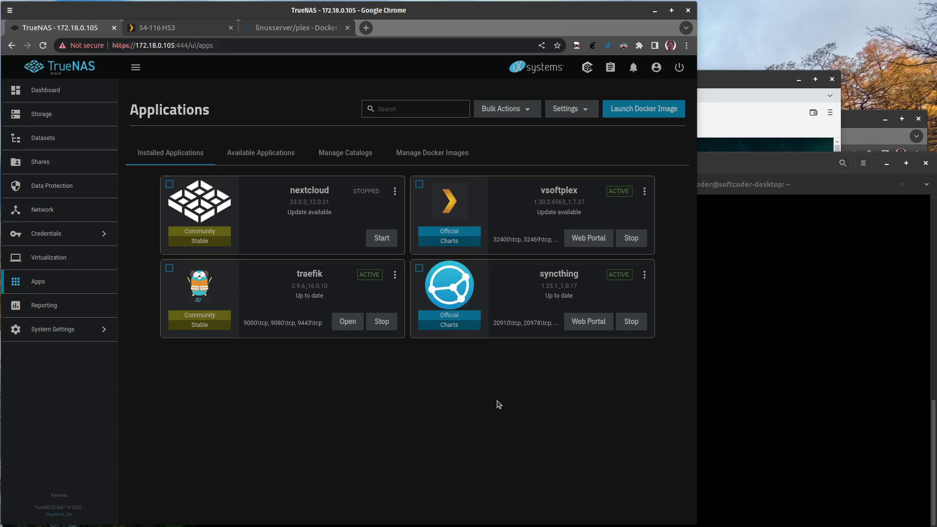
pyautogui.click(644, 191)
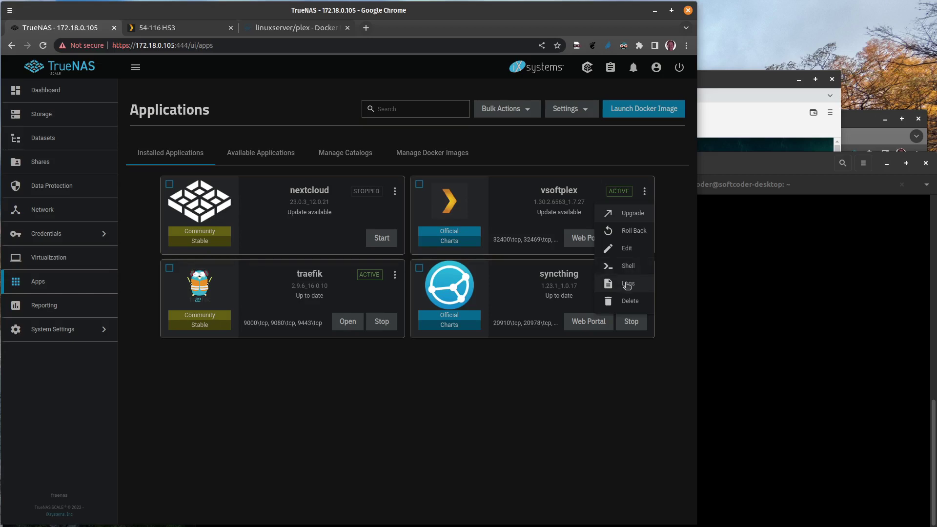
pyautogui.click(605, 406)
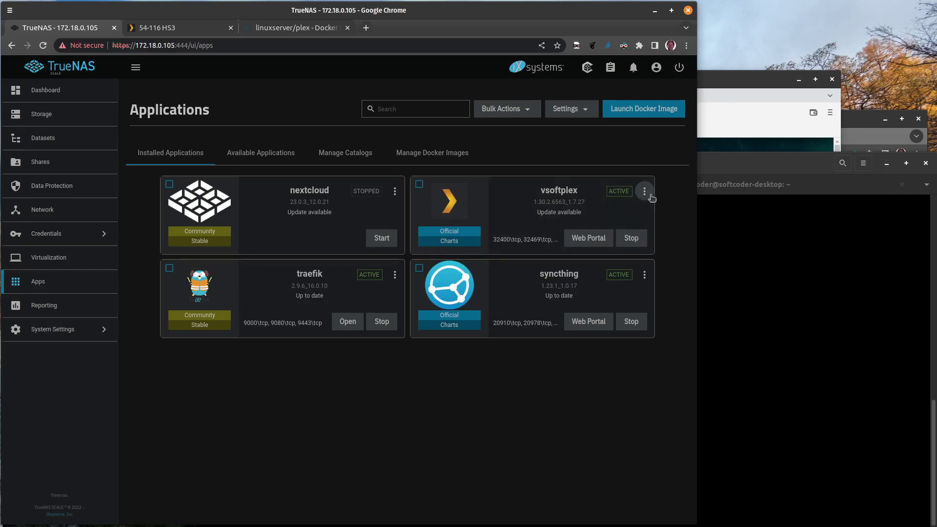
# - Open vsoftplex's Edit form and scroll to Storage with config on /mnt/tank/PlexData/config, then view Plex Web
pyautogui.click(645, 191)
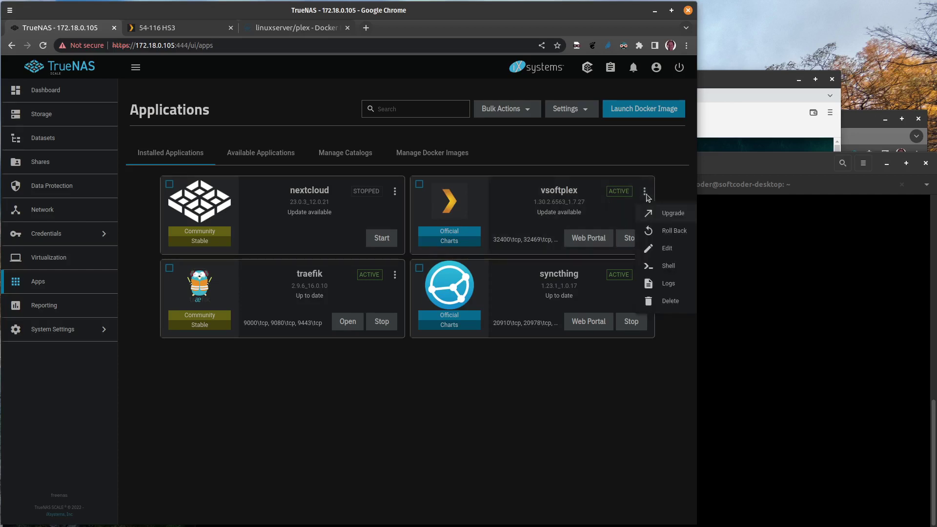
pyautogui.click(667, 248)
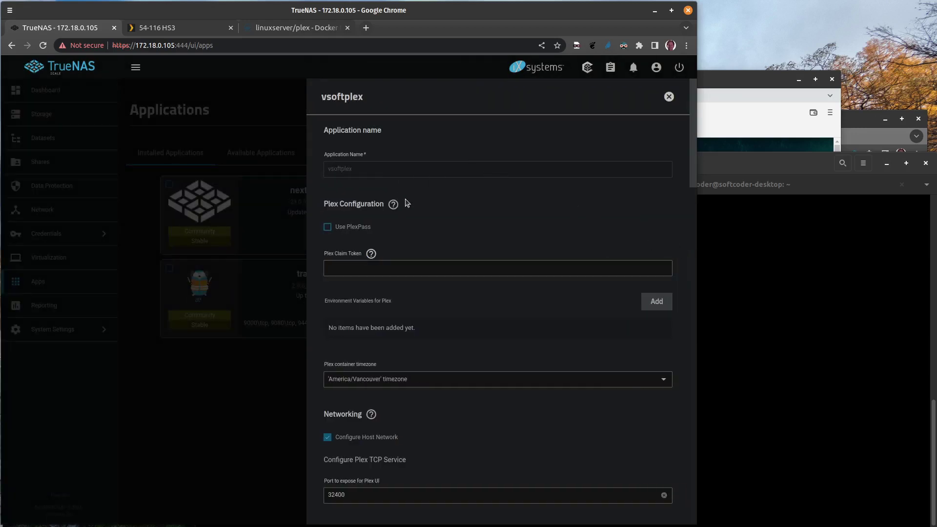
pyautogui.scroll(-3, 432, 262)
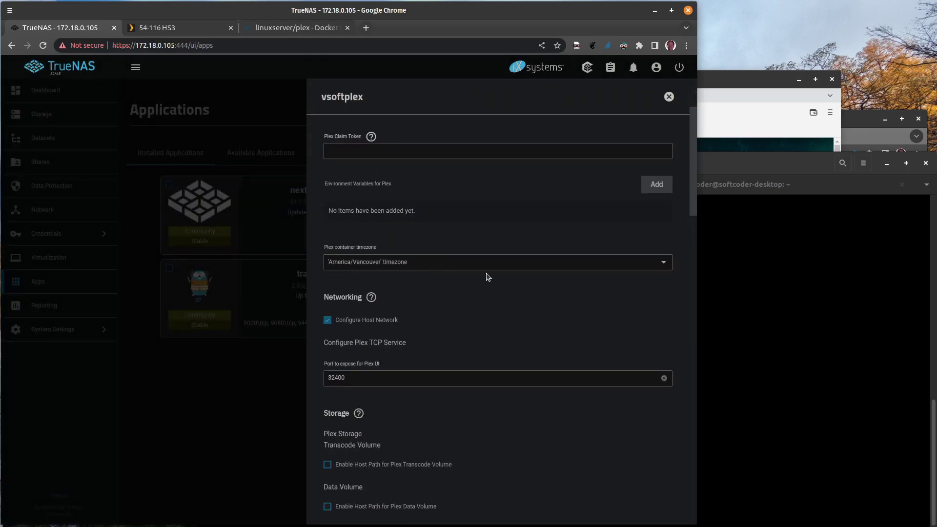
pyautogui.scroll(-1, 487, 276)
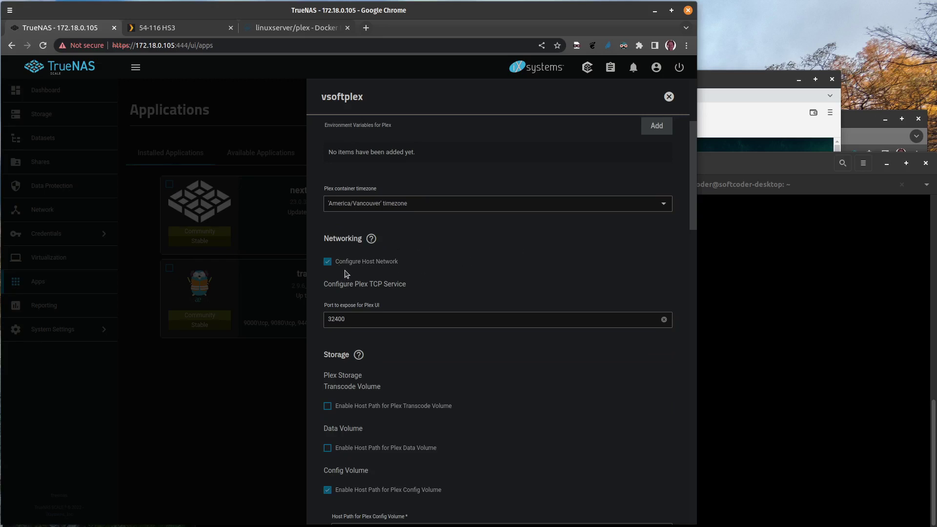
pyautogui.scroll(-1, 441, 274)
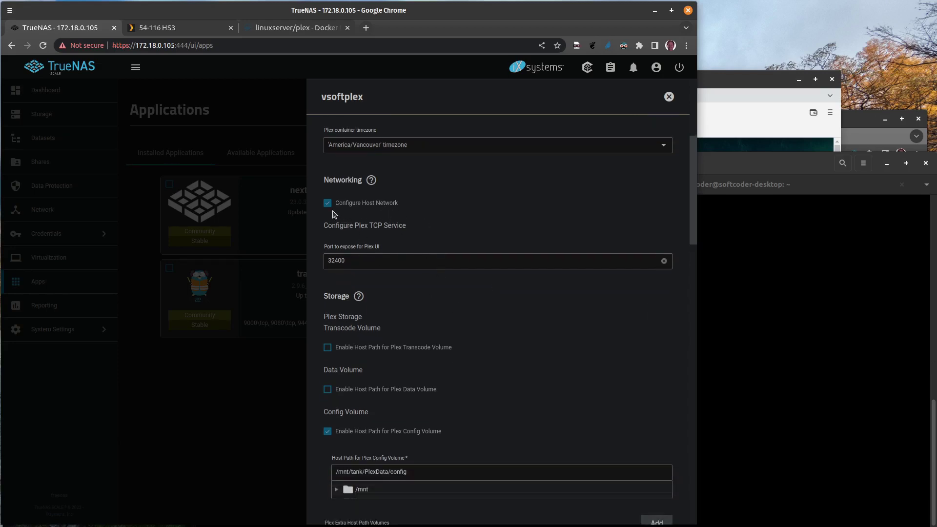
pyautogui.scroll(-1, 472, 315)
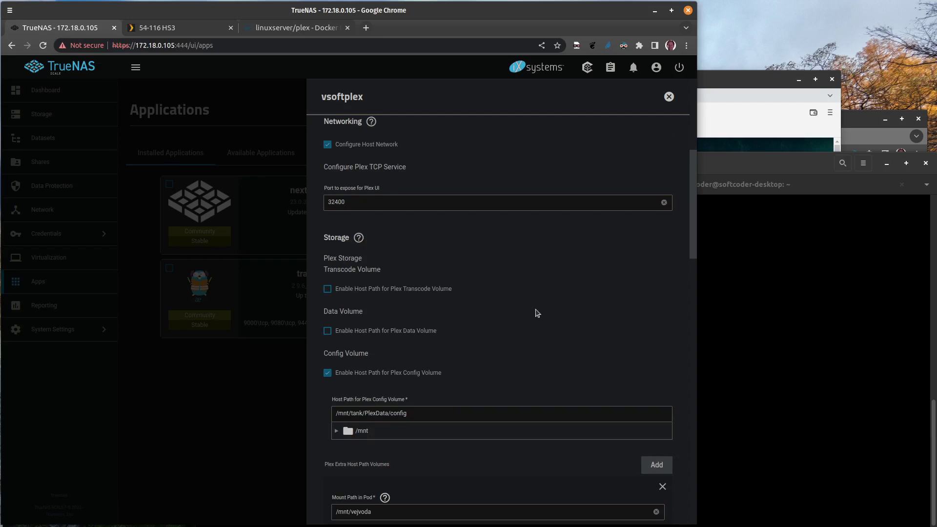
pyautogui.scroll(-1, 575, 310)
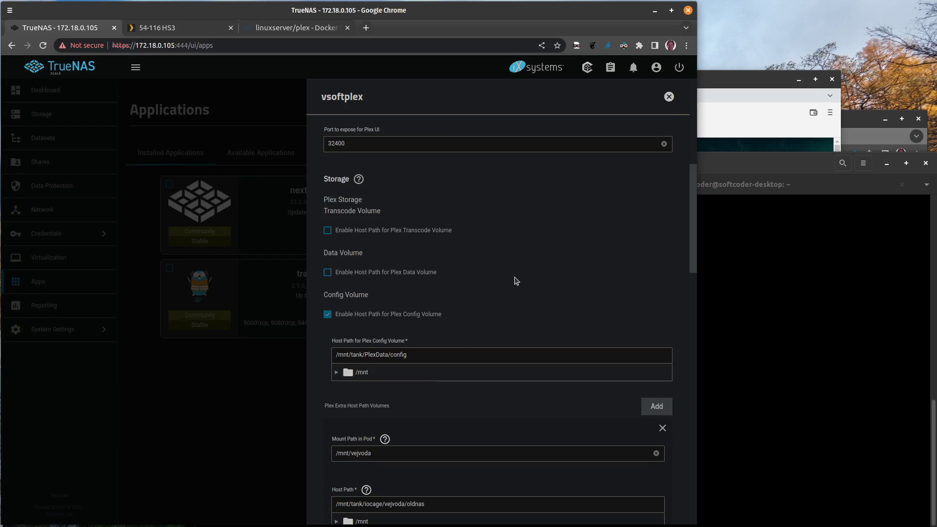
pyautogui.click(172, 30)
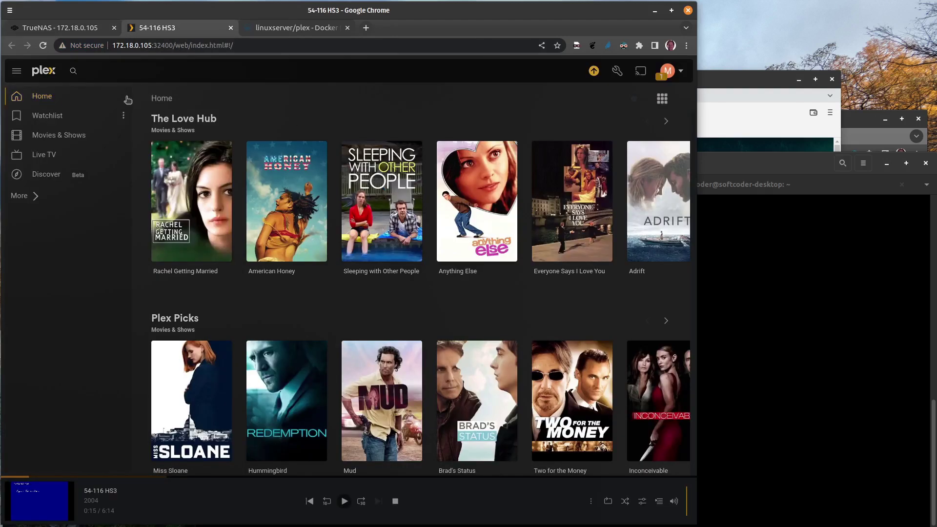
pyautogui.click(63, 27)
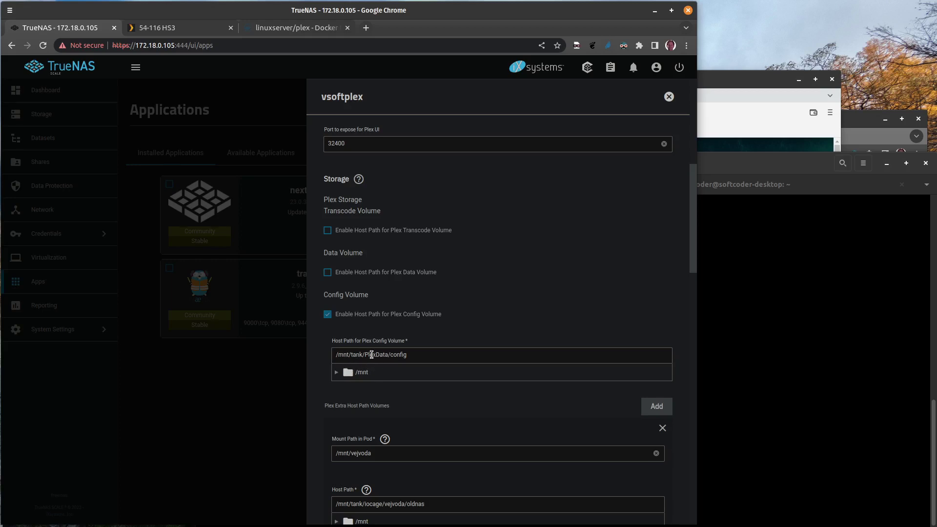
# - Highlight PlexData, then config, in the /mnt/tank/PlexData/config host path before viewing the linuxserver/plex Docker Hub page
pyautogui.moveTo(364, 354); pyautogui.dragTo(388, 354)
pyautogui.click(395, 355)
pyautogui.doubleClick(391, 355)
pyautogui.click(292, 29)
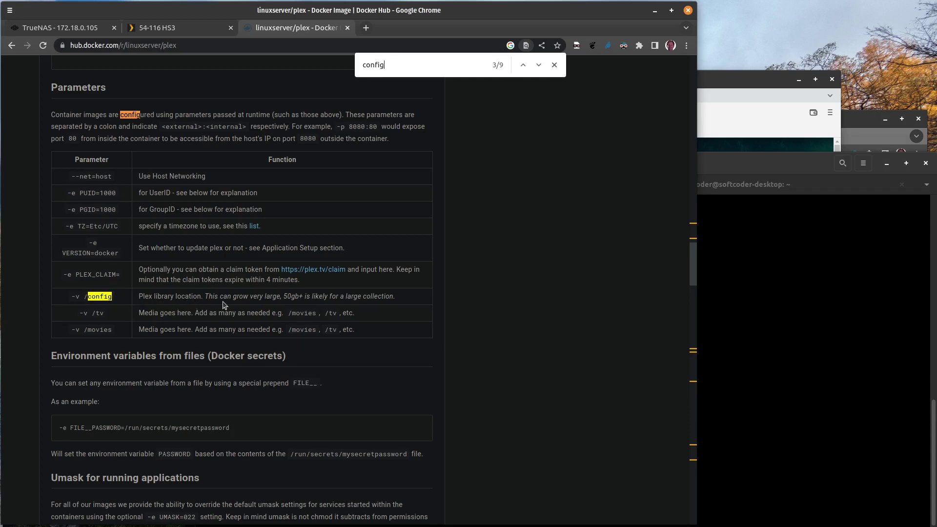
pyautogui.moveTo(416, 298); pyautogui.dragTo(75, 296)
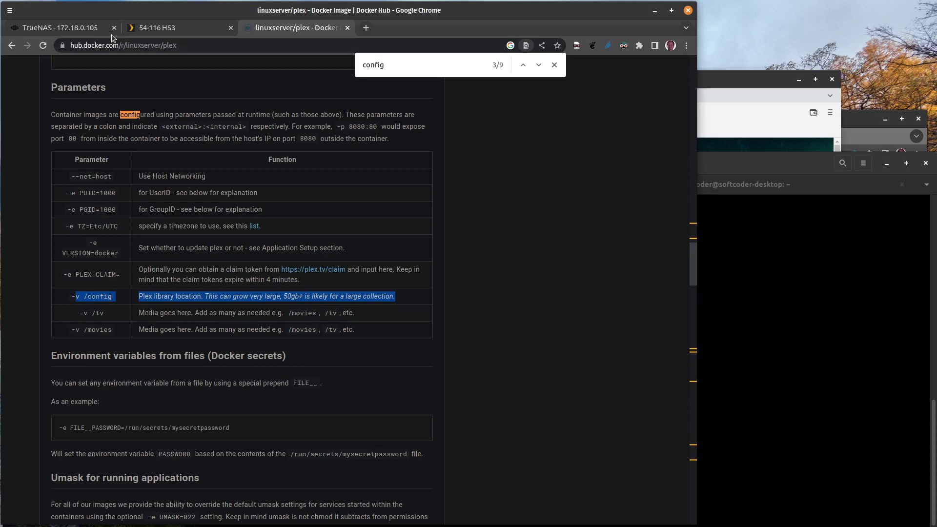
pyautogui.click(90, 28)
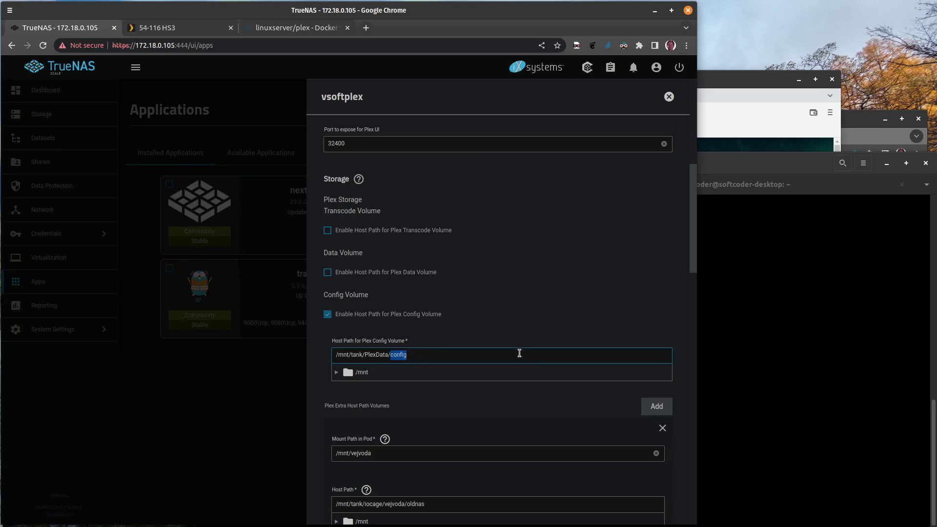
# - Scroll past the extra host path volumes and close the vsoftplex edit form
pyautogui.scroll(-5, 496, 352)
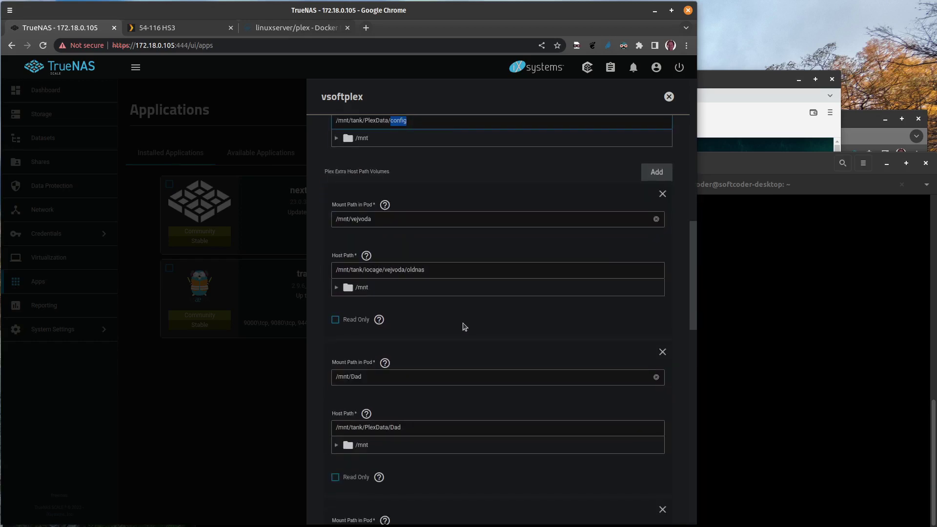
pyautogui.scroll(-1, 465, 327)
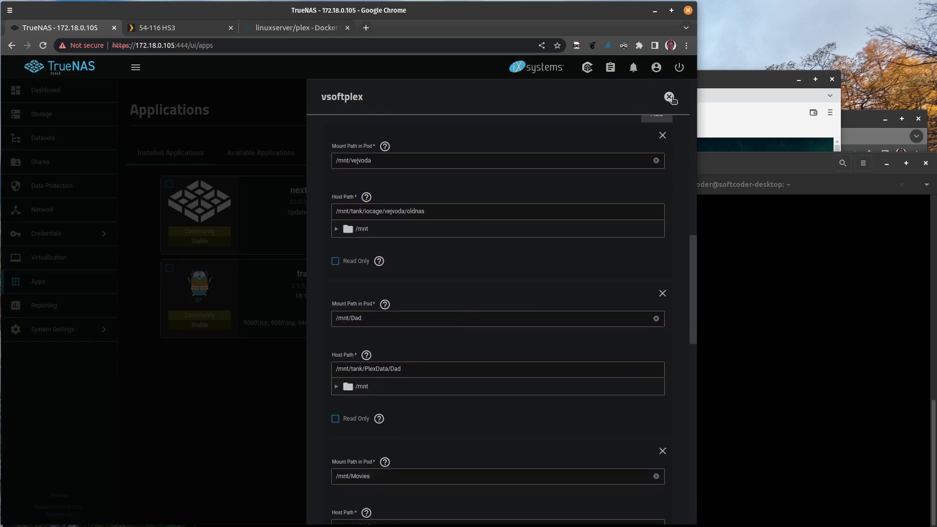
pyautogui.click(670, 97)
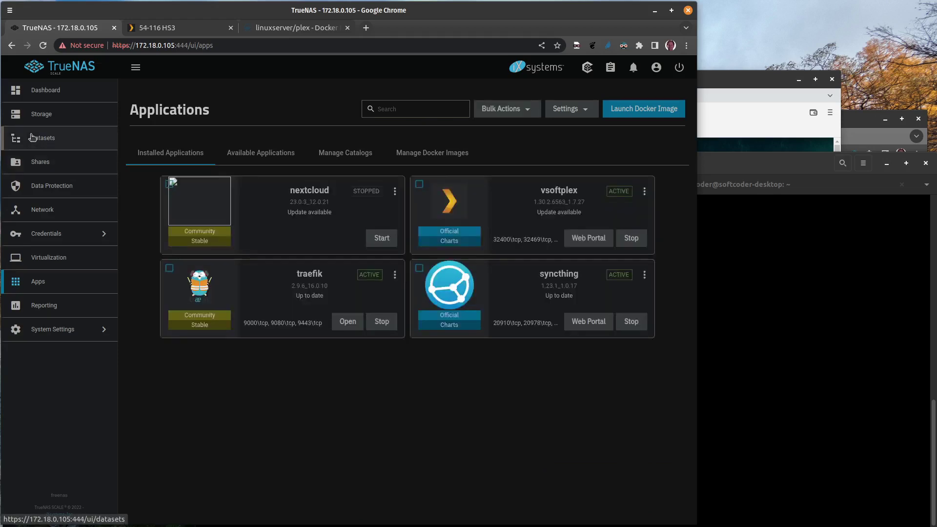
# - View dataset details for PlexData, then ix-applications (43 GiB, tank/ix-applications)
pyautogui.click(32, 137)
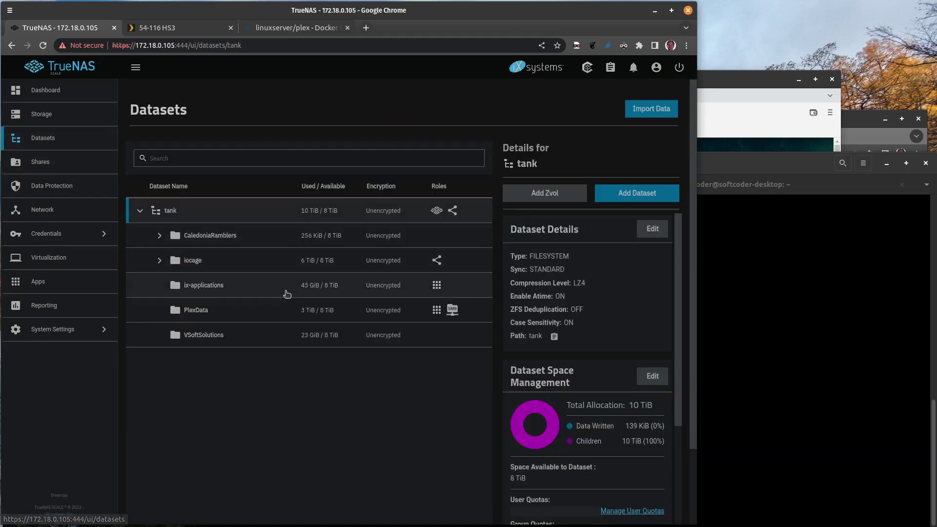
pyautogui.click(204, 314)
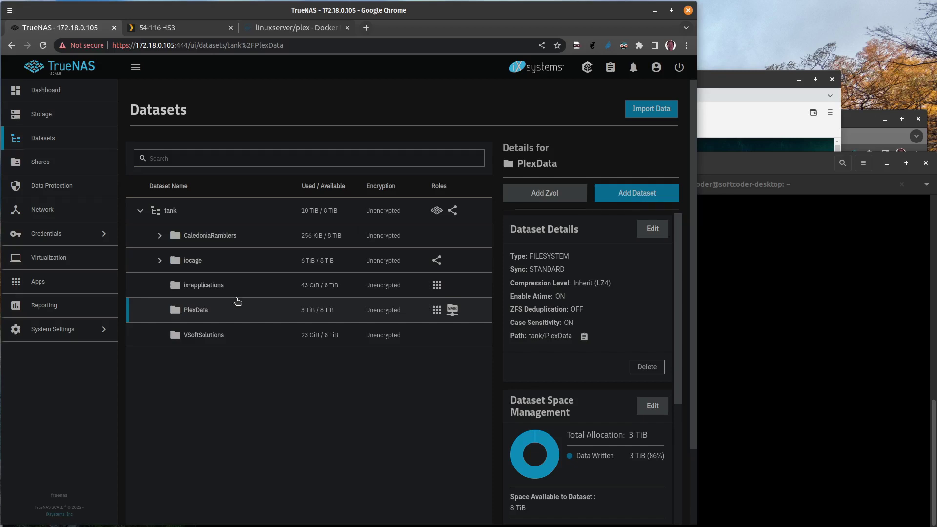
pyautogui.click(202, 289)
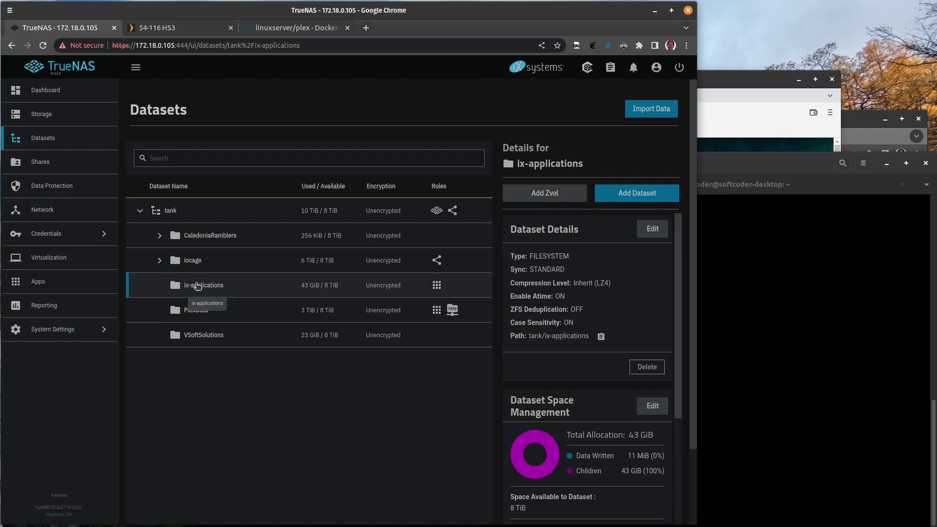
# - Highlight ix-applications and releases in the terminal's pwd path /mnt/tank/ix-applications/releases/vsoftplex
pyautogui.click(768, 161)
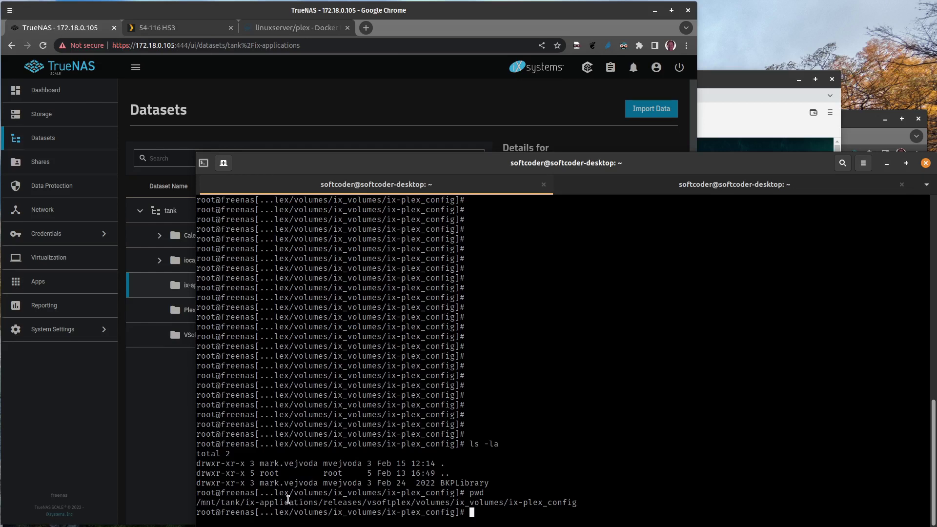
pyautogui.moveTo(318, 502); pyautogui.dragTo(249, 502)
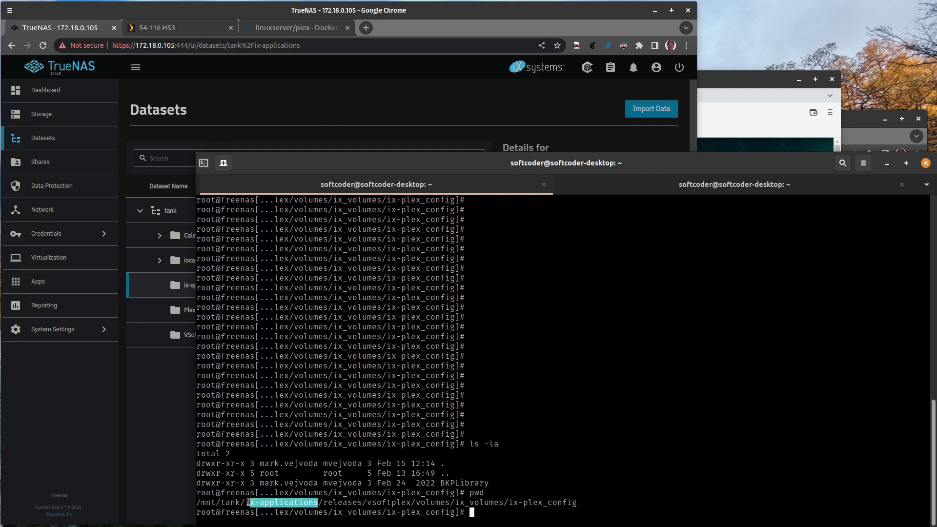
pyautogui.click(334, 502)
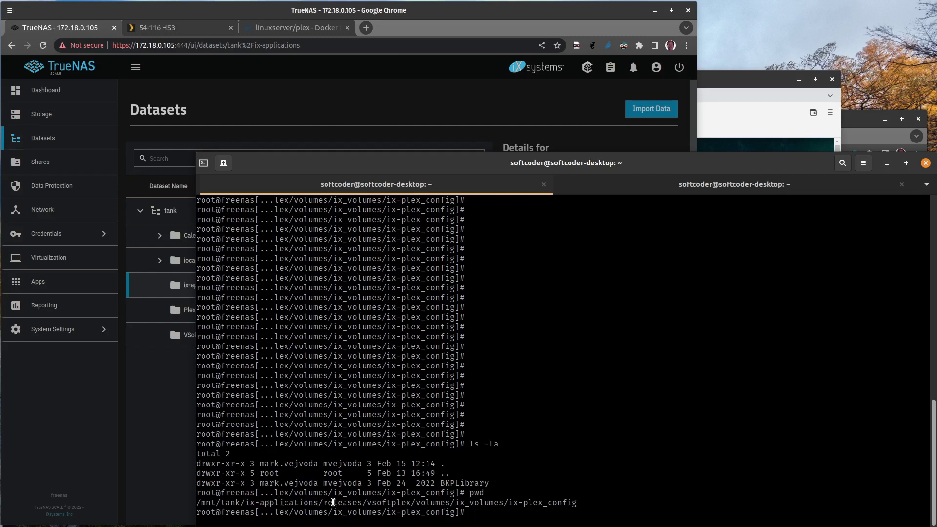
pyautogui.tripleClick(340, 502)
pyautogui.click(340, 503)
pyautogui.moveTo(328, 502); pyautogui.dragTo(410, 503)
pyautogui.click(365, 503)
pyautogui.click(451, 68)
# - Rerun ls -la in the ix-plex_config terminal and highlight its only folder, BKPLibrary
pyautogui.click(58, 283)
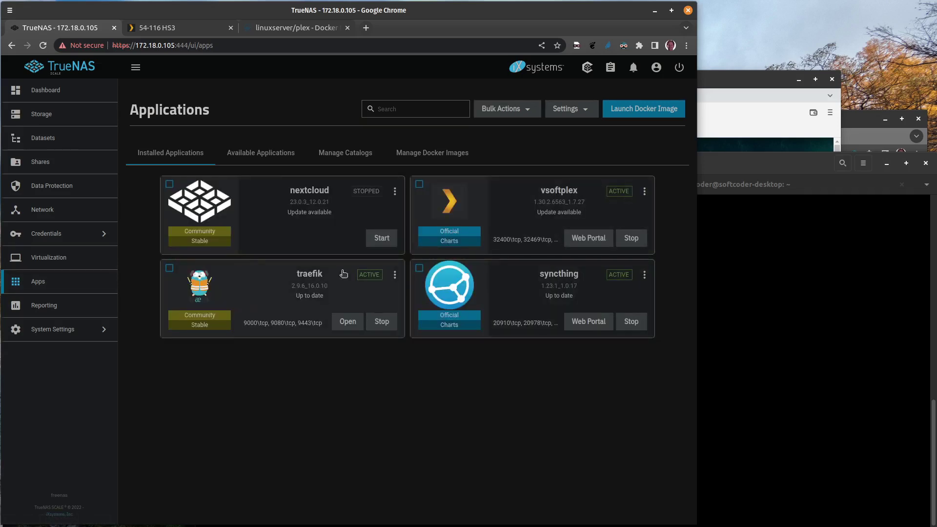
pyautogui.click(732, 173)
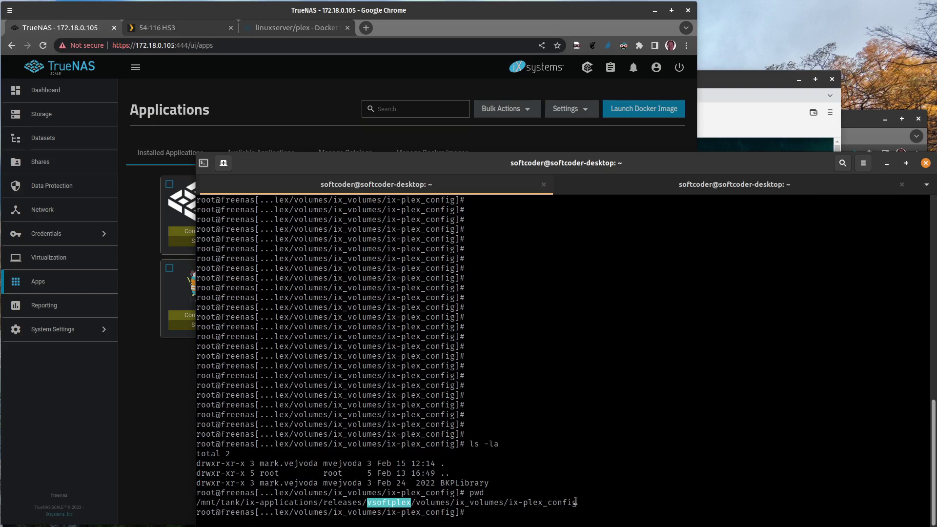
pyautogui.click(510, 517)
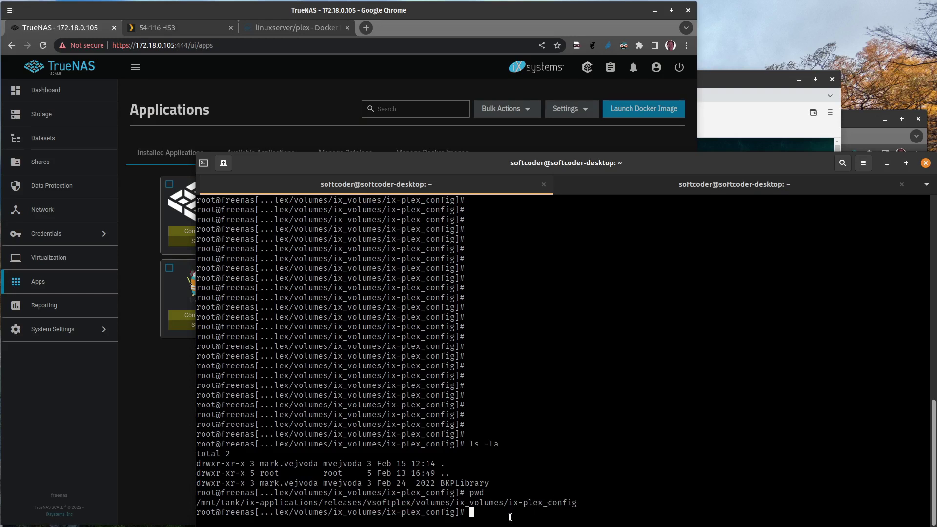
pyautogui.write('ls -la')
pyautogui.press('Return')
pyautogui.moveTo(454, 502); pyautogui.dragTo(475, 502)
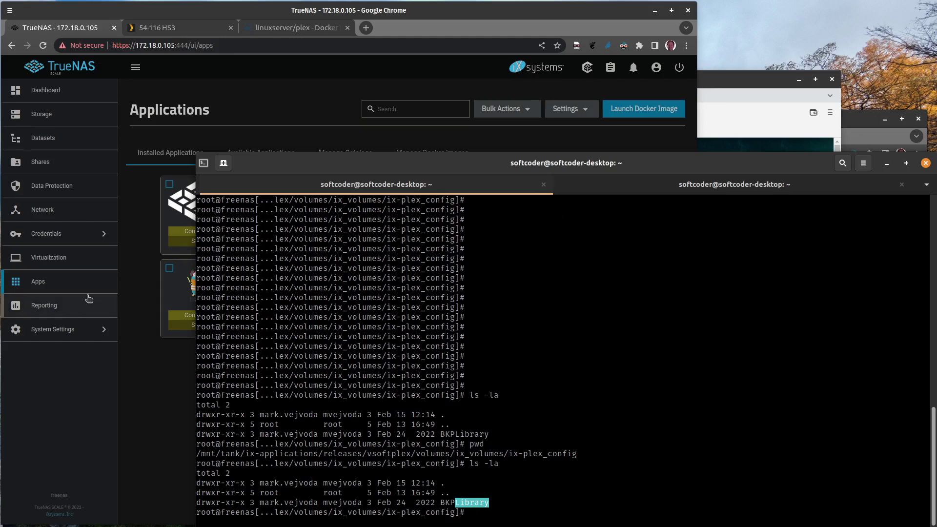
# - Reopen vsoftplex's Edit form, select config in its host path, then show the terminal's PlexData/config listing
pyautogui.click(54, 282)
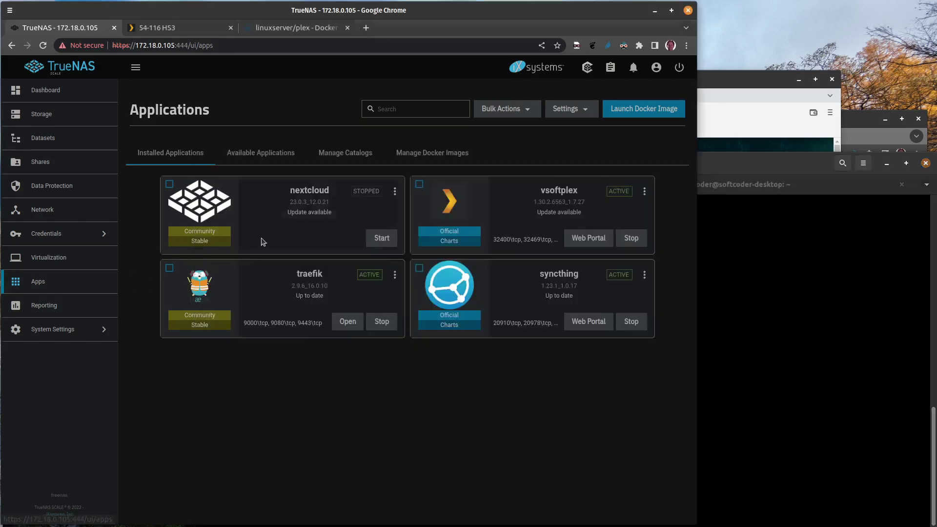
pyautogui.click(643, 191)
pyautogui.click(635, 247)
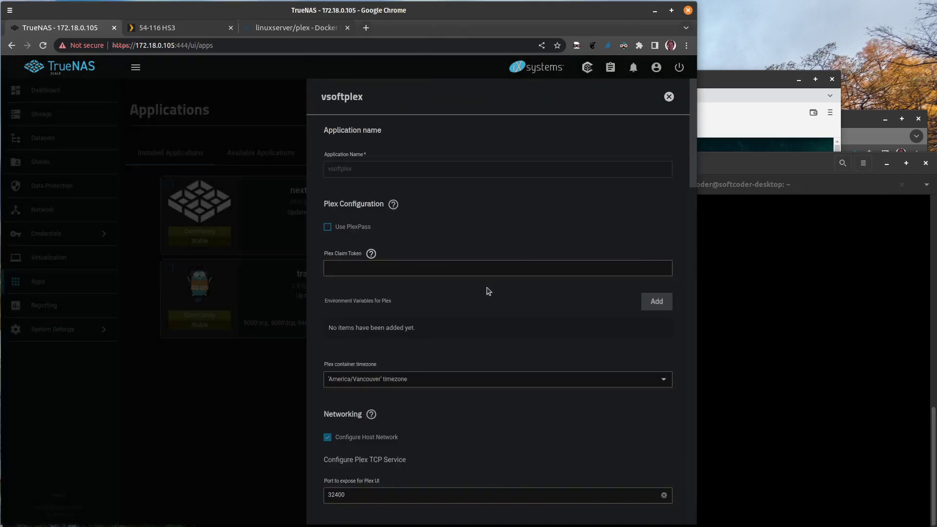
pyautogui.scroll(-7, 476, 299)
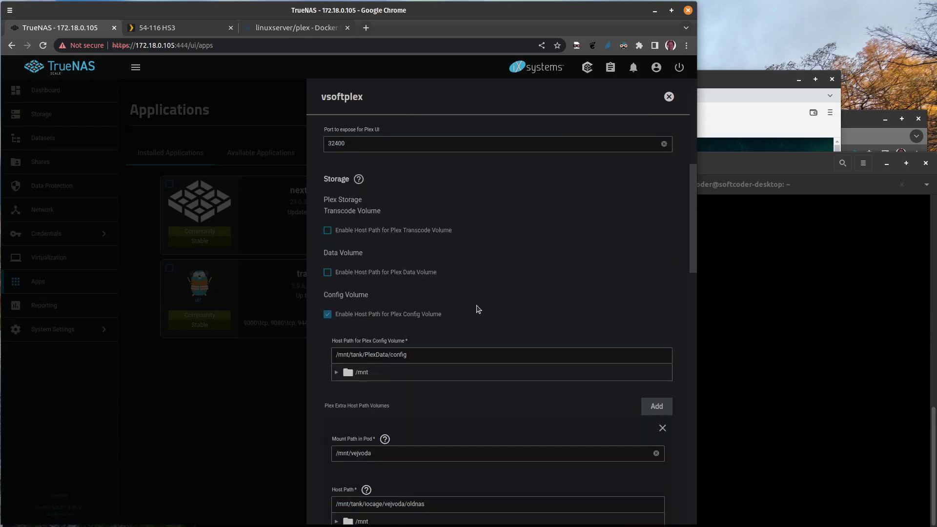
pyautogui.doubleClick(393, 356)
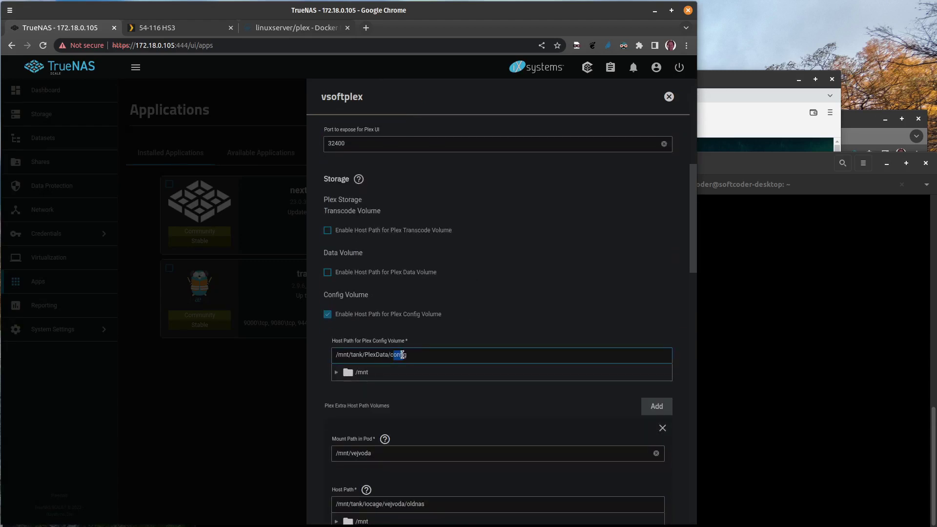
pyautogui.click(861, 353)
pyautogui.click(670, 190)
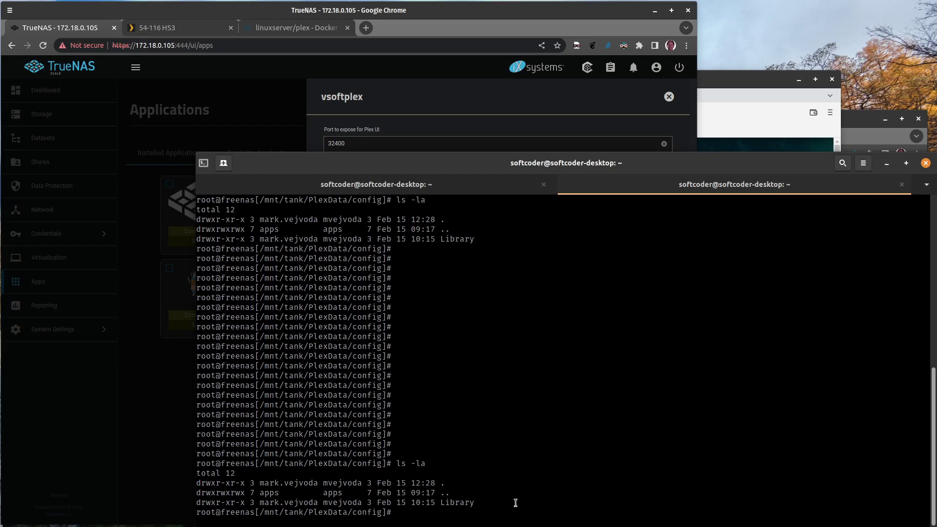
# - Select Library in the PlexData/config listing, compare with the ix-plex_config tab, then go to Plex Web
pyautogui.moveTo(441, 503); pyautogui.dragTo(474, 505)
pyautogui.hotkey('ctrl', 'pageup')
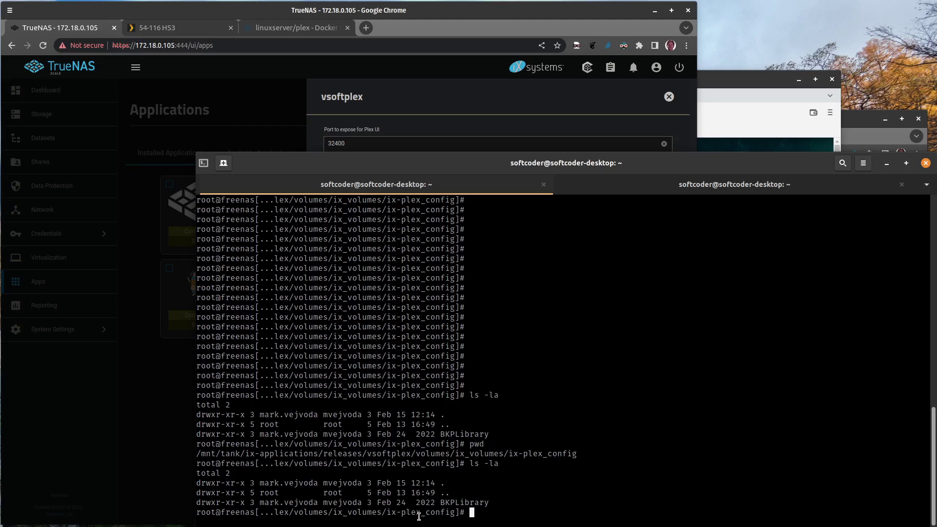
pyautogui.click(772, 187)
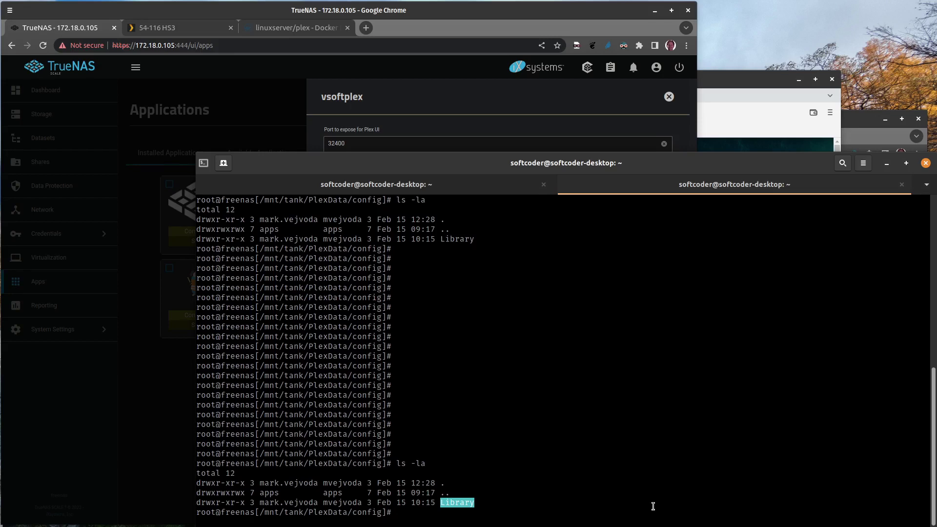
pyautogui.click(167, 27)
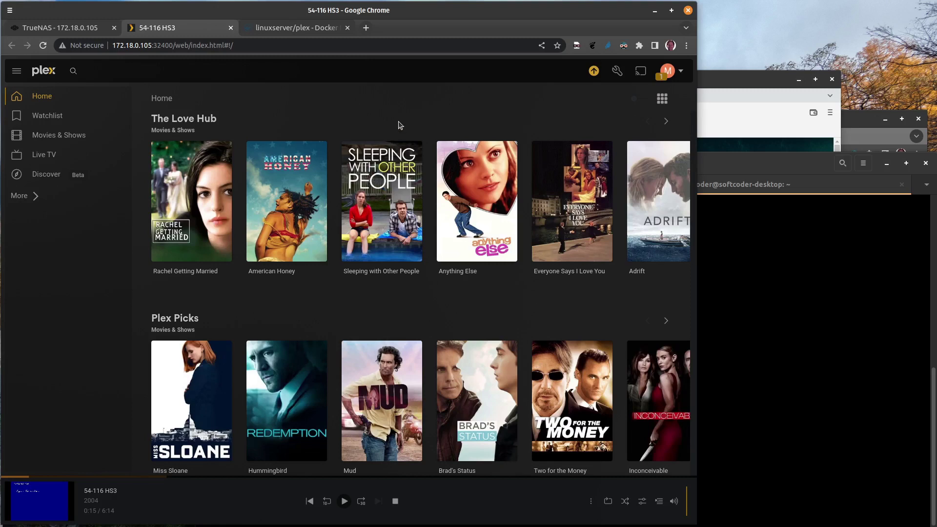
# - Compare the Plex Web home page with both terminal folder listings, then return to the vsoftplex form
pyautogui.click(834, 327)
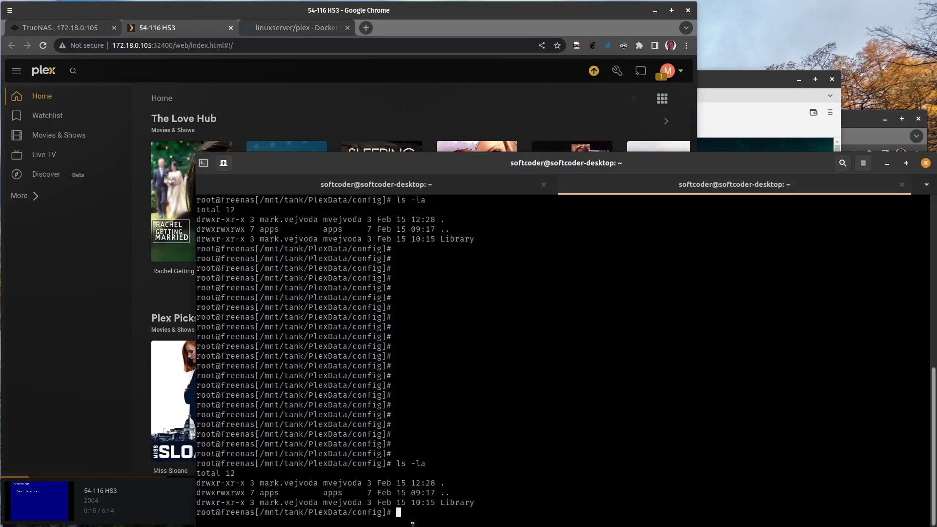
pyautogui.click(490, 37)
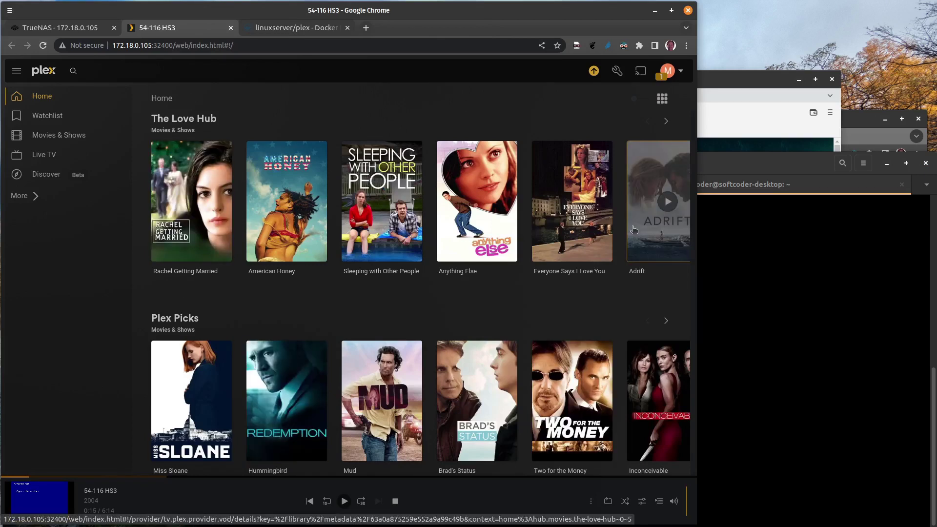
pyautogui.click(769, 163)
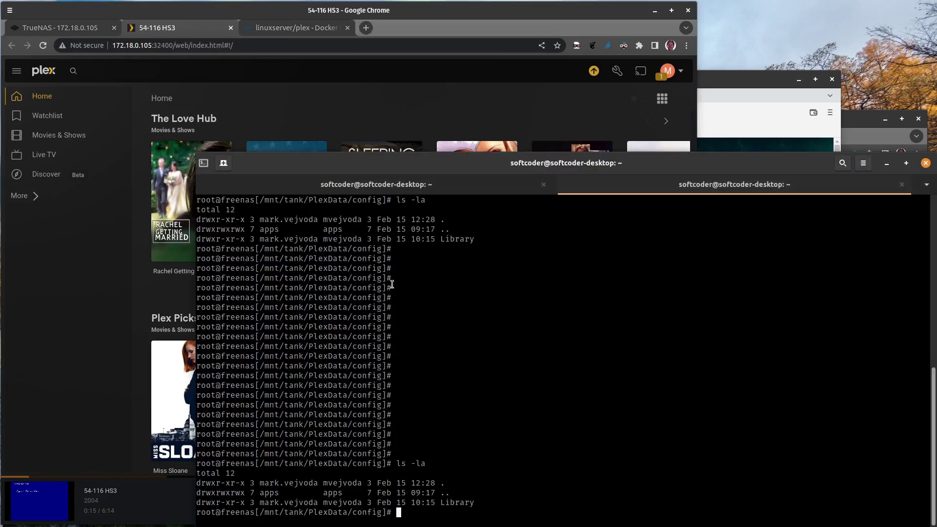
pyautogui.hotkey('ctrl', 'pageup')
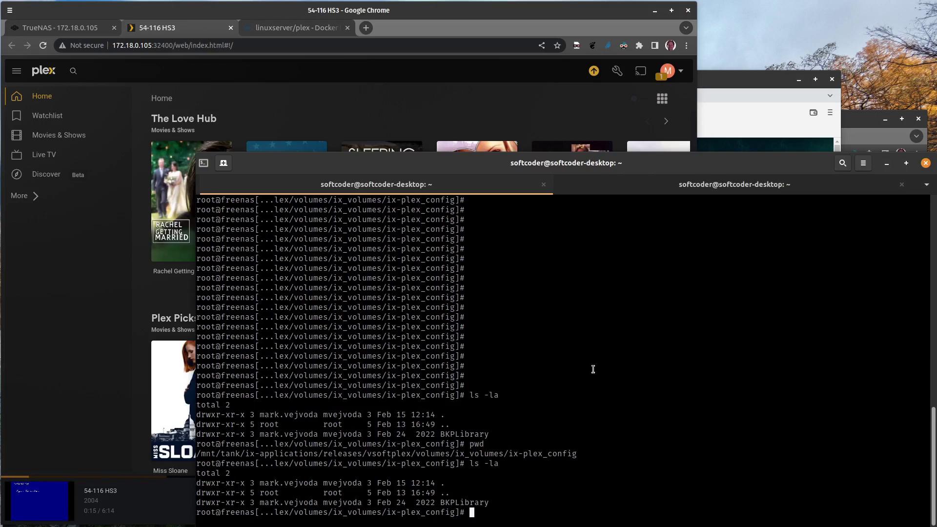
pyautogui.hotkey('ctrl', 'pagedown')
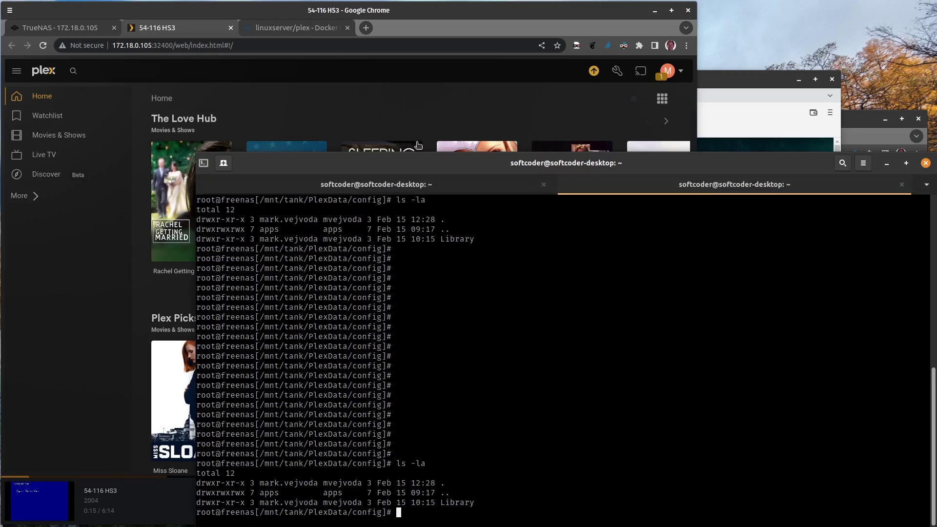
pyautogui.click(61, 25)
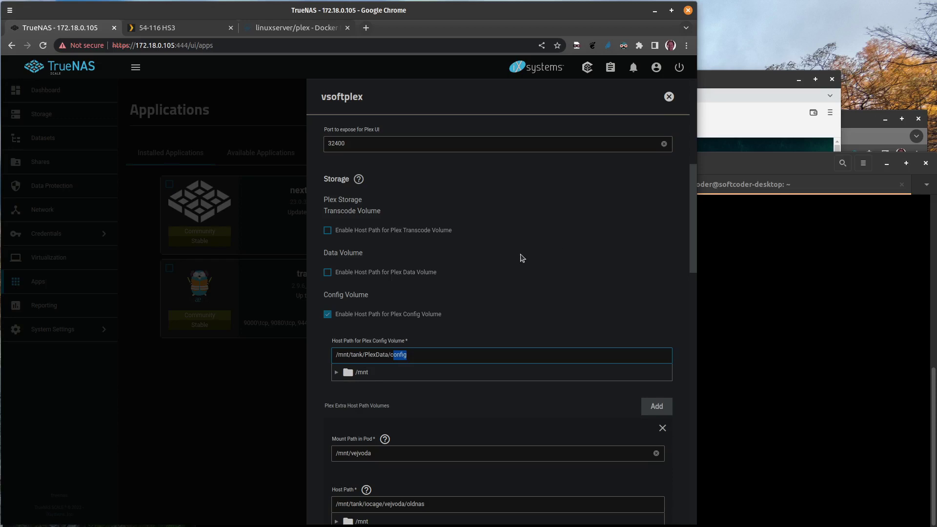
# - Scroll the extra host path volumes, select part of /mnt/tank/PlexData/Dad, and close the form unchanged
pyautogui.scroll(-2, 511, 251)
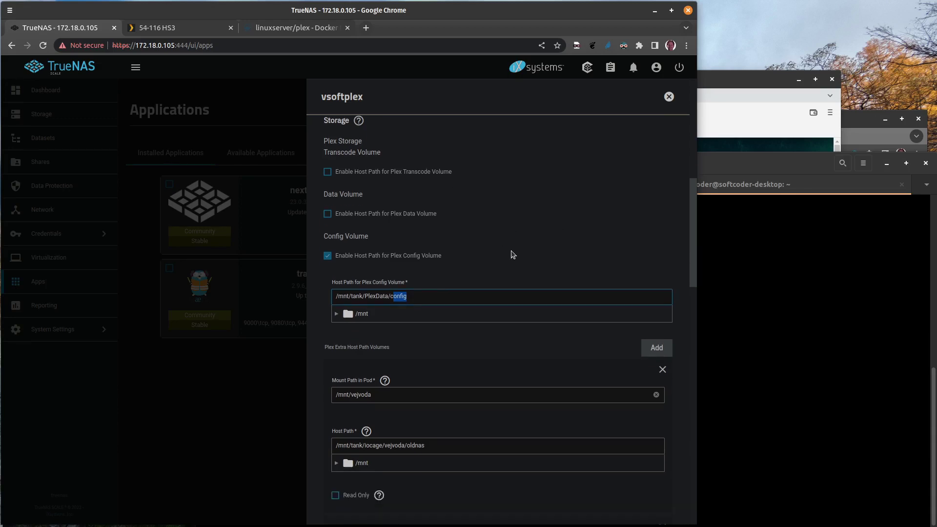
pyautogui.scroll(-4, 522, 248)
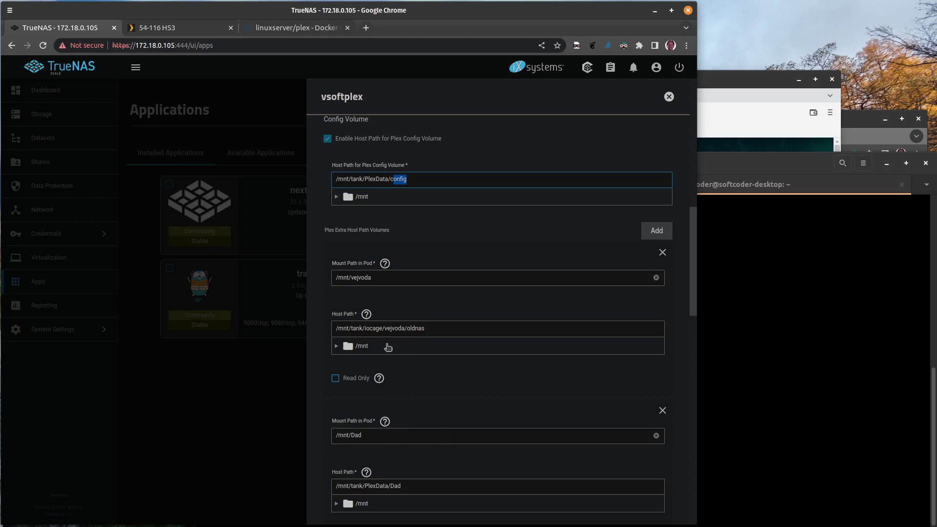
pyautogui.scroll(-3, 437, 348)
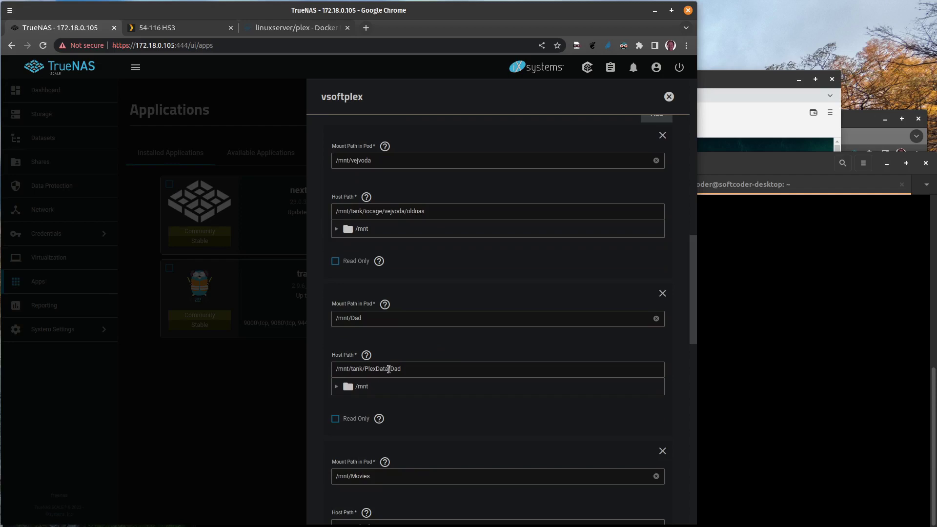
pyautogui.moveTo(389, 369); pyautogui.dragTo(370, 371)
pyautogui.click(668, 96)
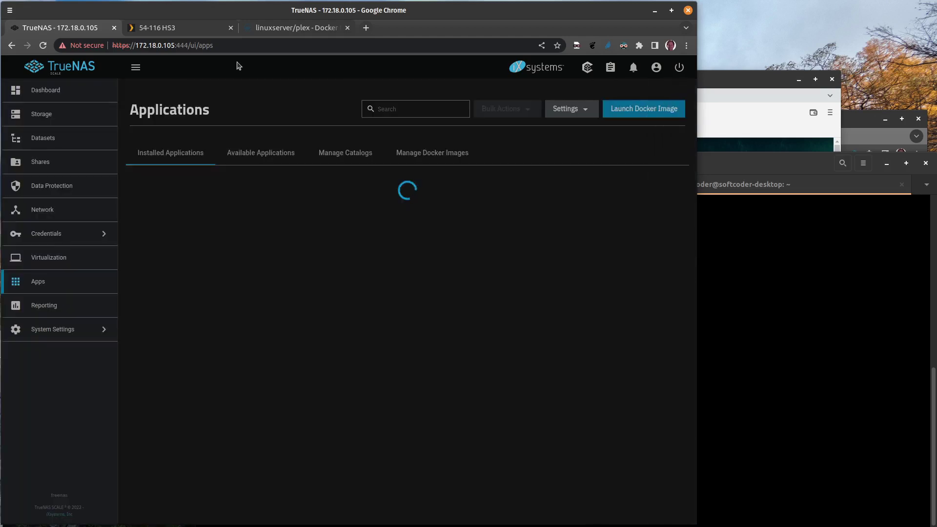
pyautogui.click(43, 166)
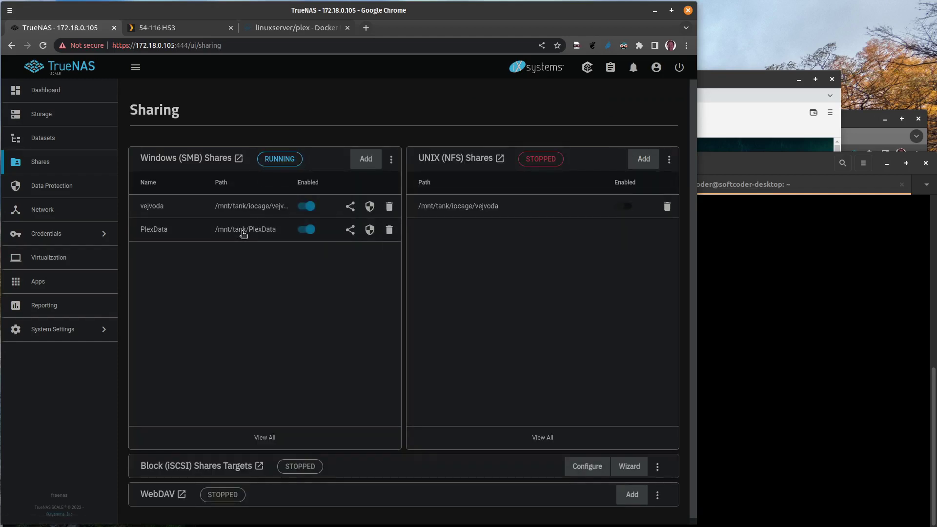
pyautogui.click(243, 235)
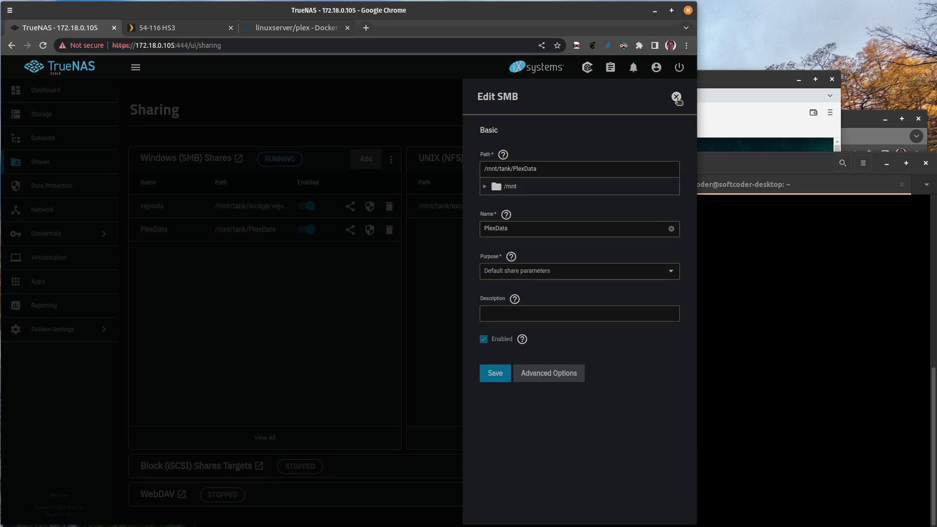
pyautogui.click(677, 97)
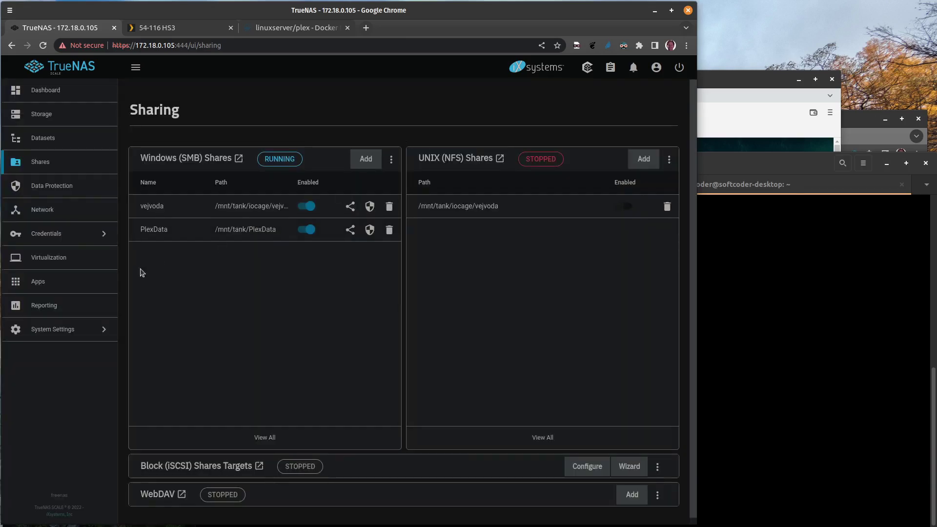
pyautogui.click(46, 283)
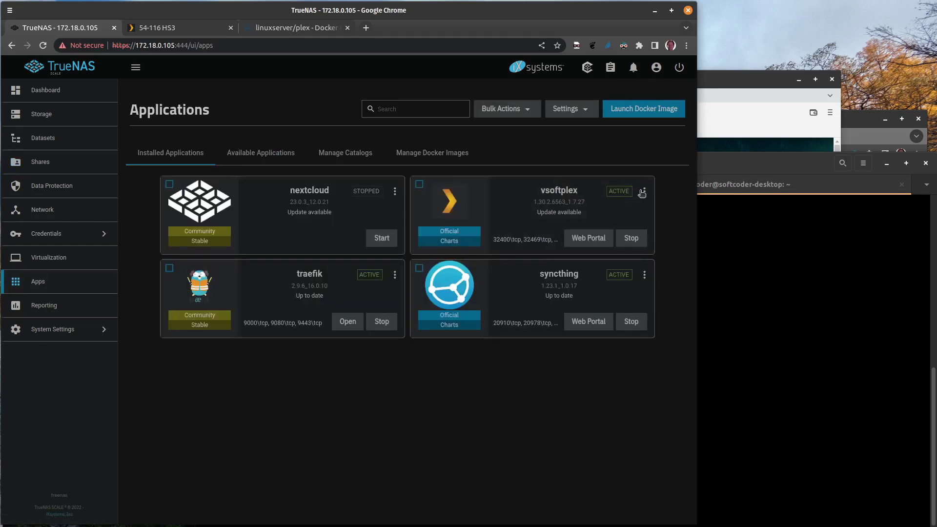
# - Reopen vsoftplex's Edit form and scroll down to its Extra Host Path Volumes
pyautogui.click(644, 191)
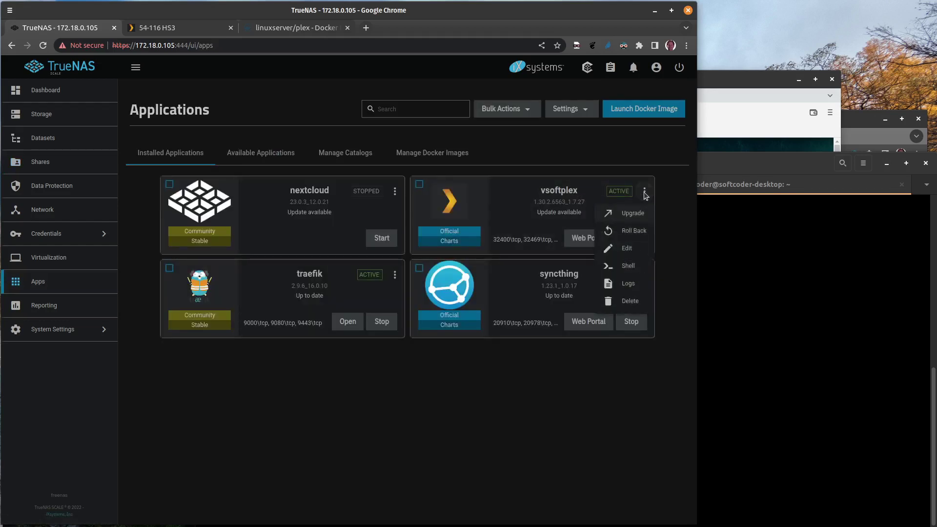
pyautogui.click(635, 250)
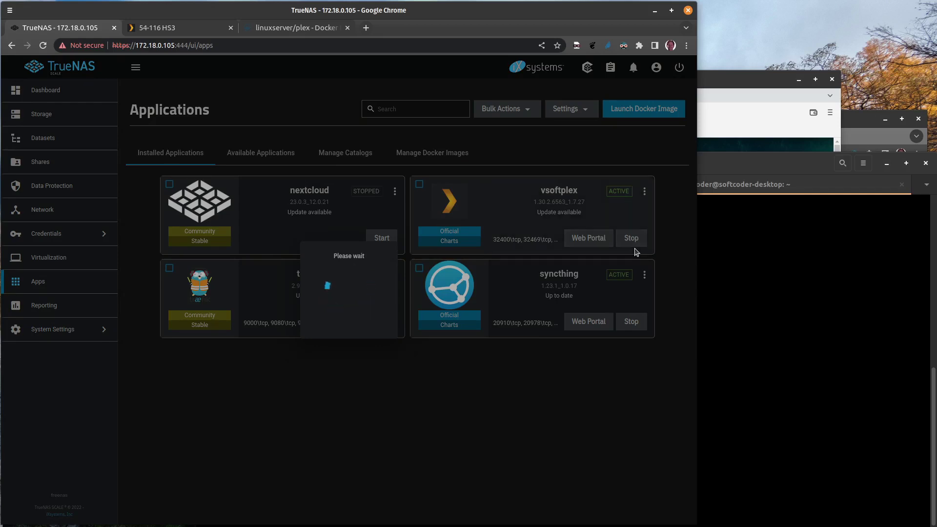
pyautogui.scroll(-10, 569, 339)
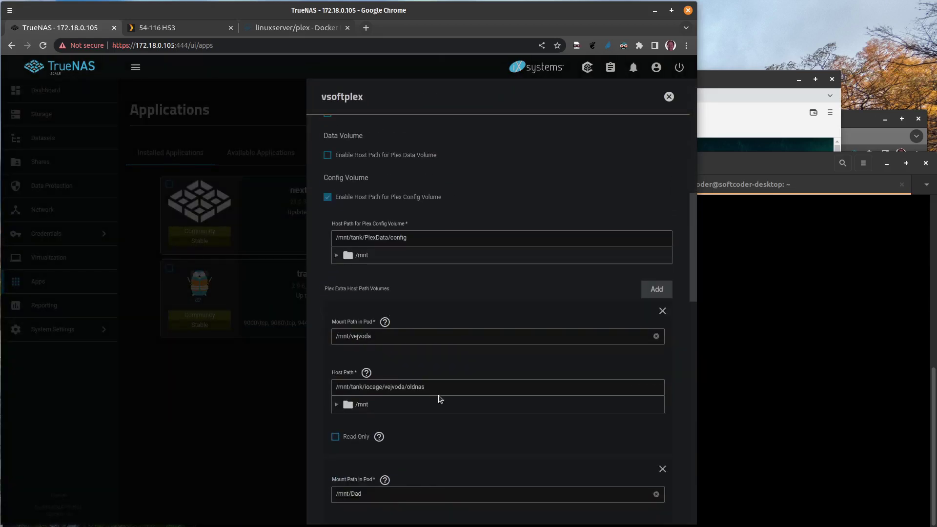
pyautogui.scroll(-1, 441, 399)
pyautogui.scroll(-4, 440, 399)
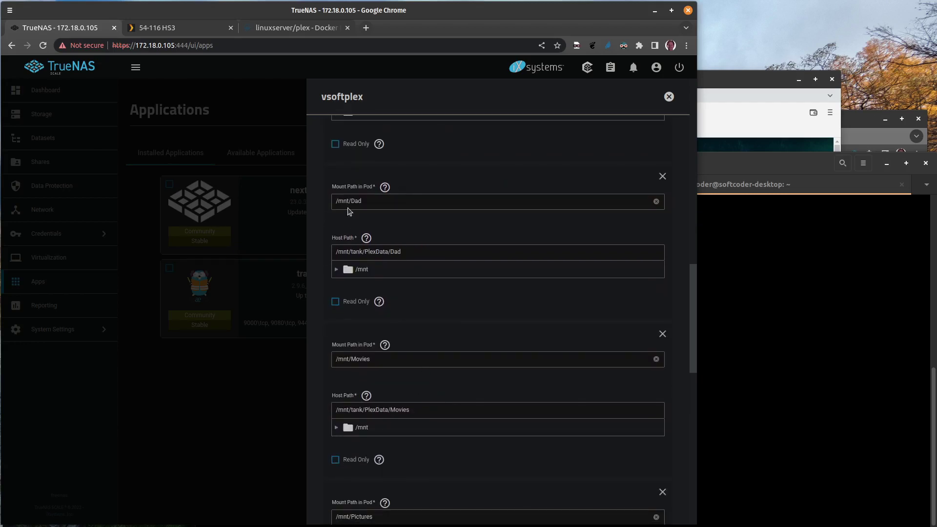
# - Select Dad, then PlexData, in the /mnt/tank/PlexData/Dad host path and scroll back up
pyautogui.doubleClick(391, 251)
pyautogui.click(365, 251)
pyautogui.moveTo(365, 250); pyautogui.dragTo(386, 250)
pyautogui.scroll(3, 540, 318)
pyautogui.scroll(3, 540, 313)
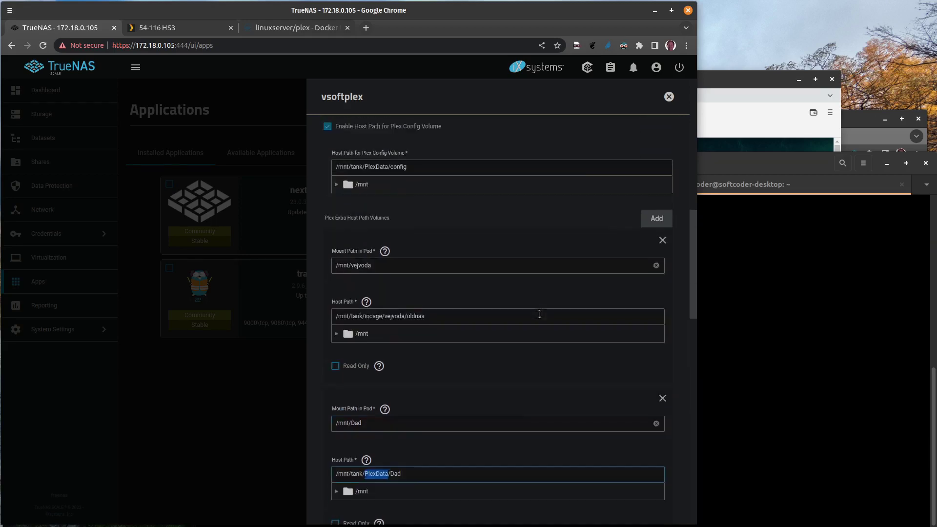
# - Discard the vsoftplex edit form, leaving its settings unchanged
pyautogui.click(668, 97)
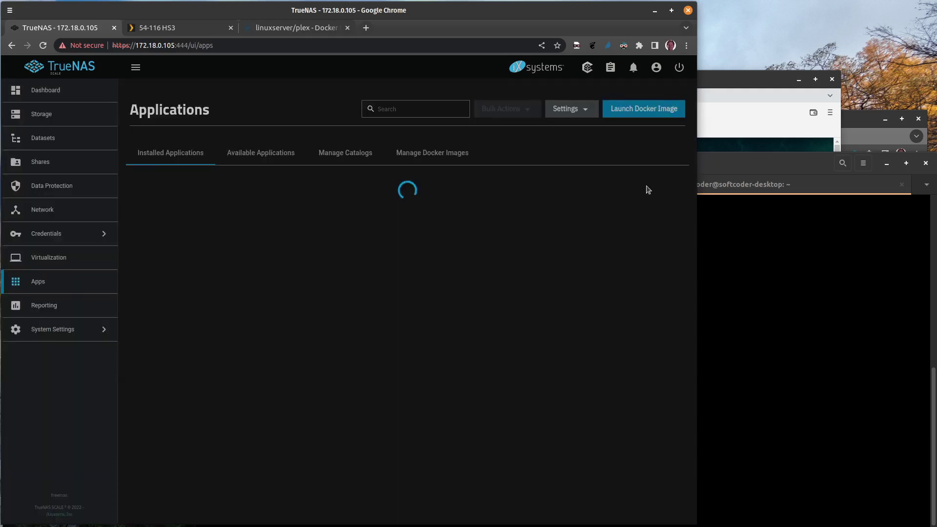